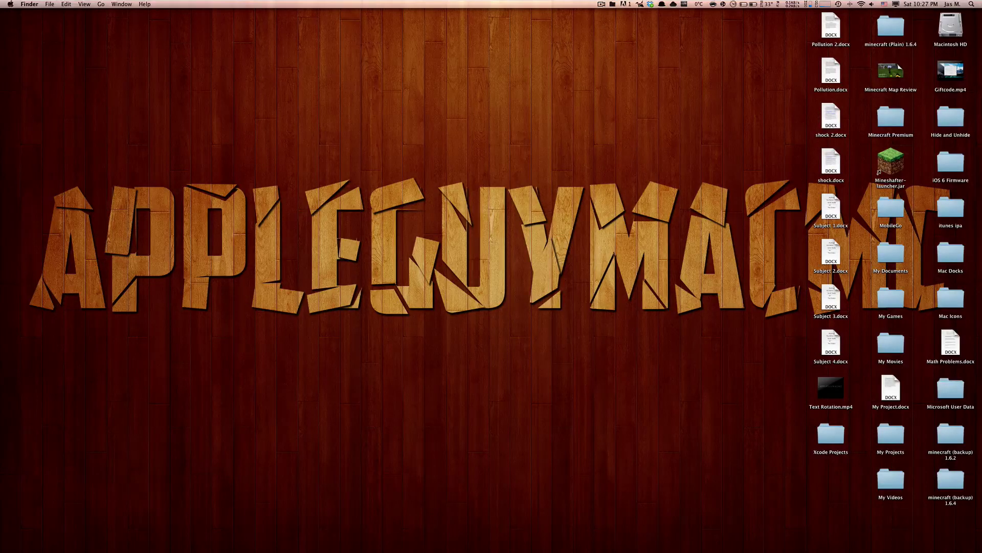
Step: Switch to Chrome and follow the installer link for Recommended-1.6.4 on the Minecraft Forge Downloads page
{"action": "left_click", "coordinate": [345, 537]}
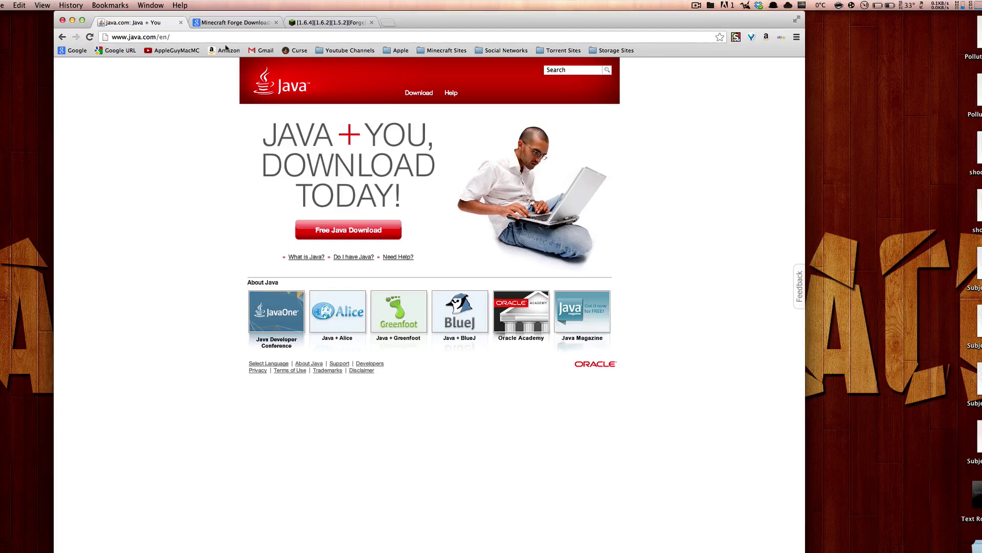
{"action": "left_click", "coordinate": [233, 23]}
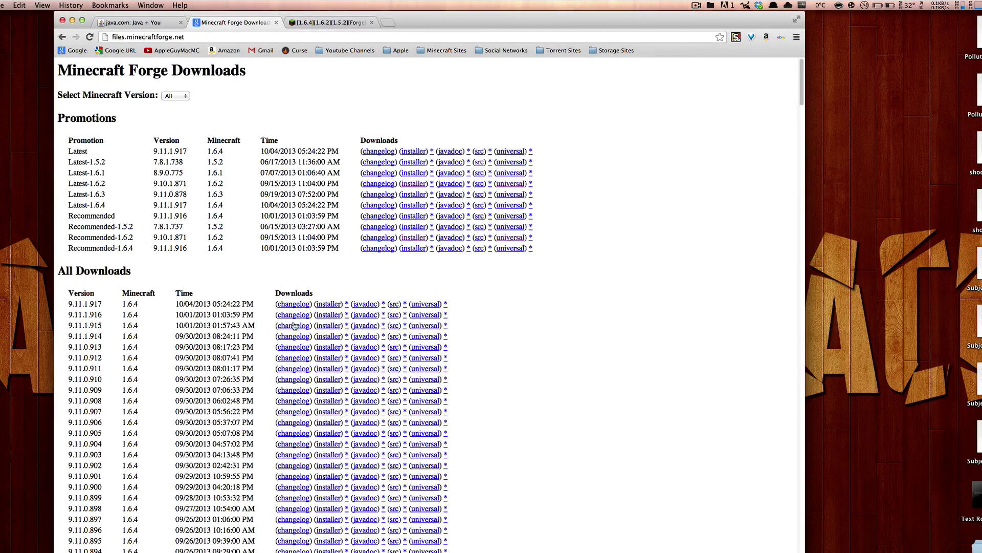
{"action": "left_click_drag", "start_coordinate": [133, 248], "coordinate": [53, 249]}
{"action": "left_click", "coordinate": [54, 249]}
{"action": "left_click", "coordinate": [413, 249]}
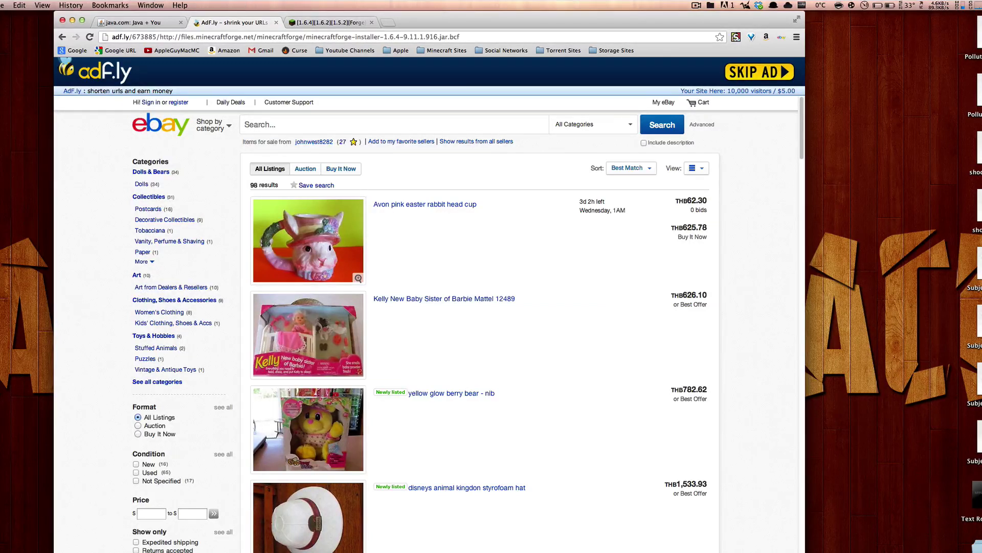
Step: In the Minecraft Forums thread on Damage Indicators, follow the DamageIndicators[1.6.X]v2.9.0.9 download link
{"action": "left_click", "coordinate": [332, 20]}
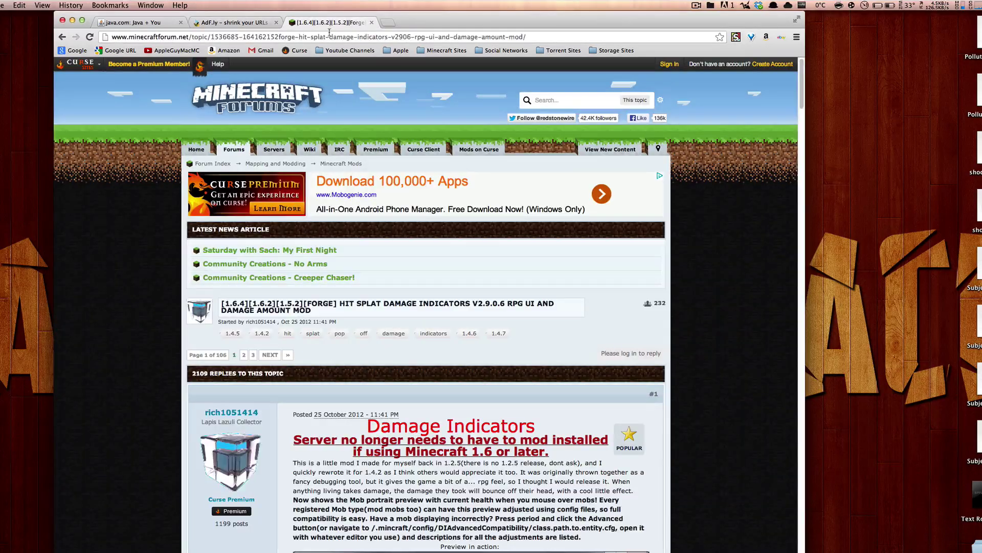
{"action": "left_click", "coordinate": [470, 371]}
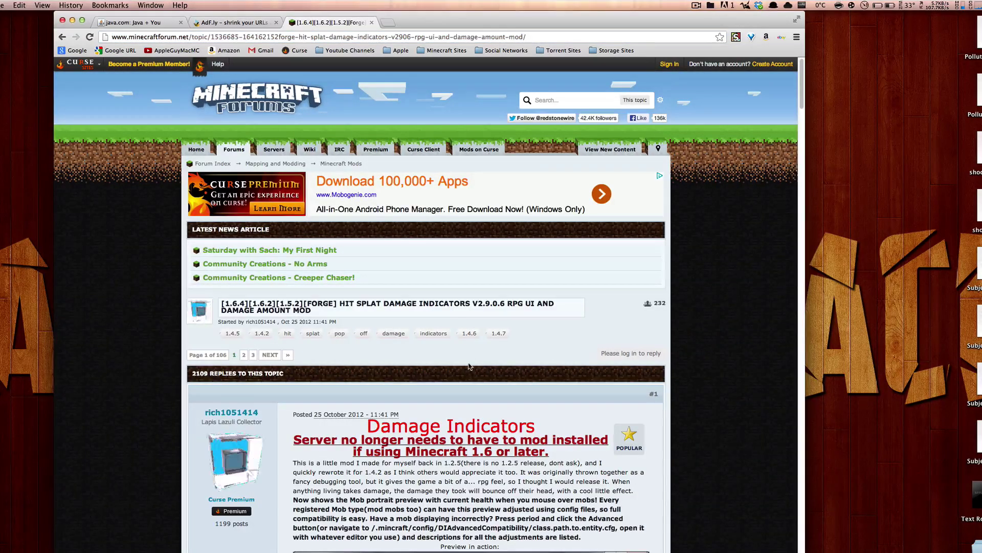
{"action": "scroll", "coordinate": [471, 366], "scroll_direction": "down", "scroll_amount": 1}
{"action": "scroll", "coordinate": [471, 366], "scroll_direction": "down", "scroll_amount": 15}
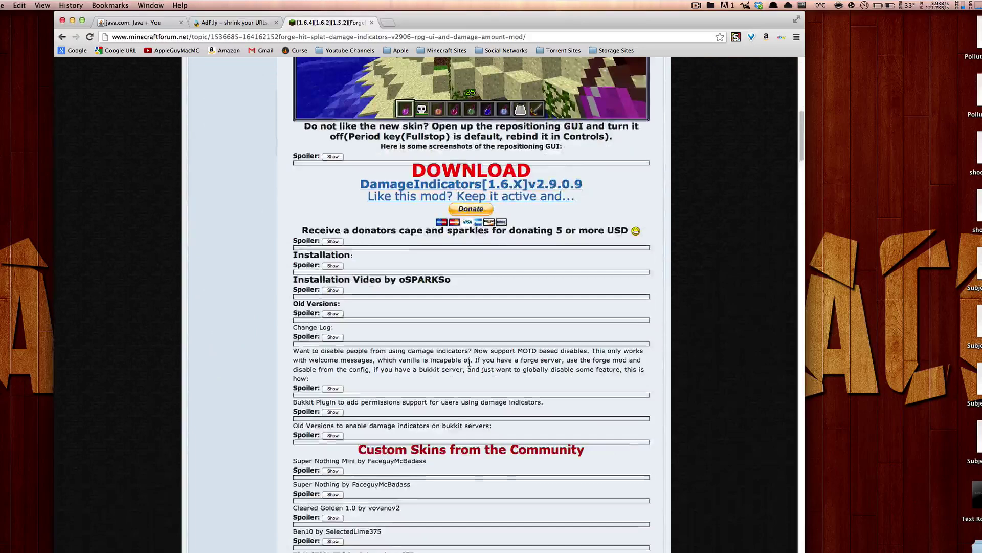
{"action": "left_click", "coordinate": [472, 185]}
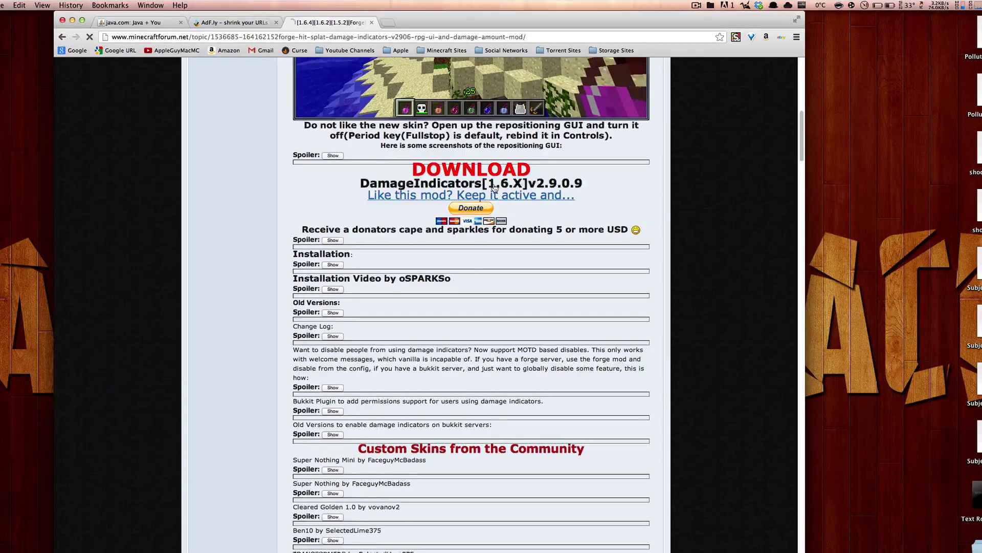
{"action": "scroll", "coordinate": [465, 277], "scroll_direction": "down", "scroll_amount": 1}
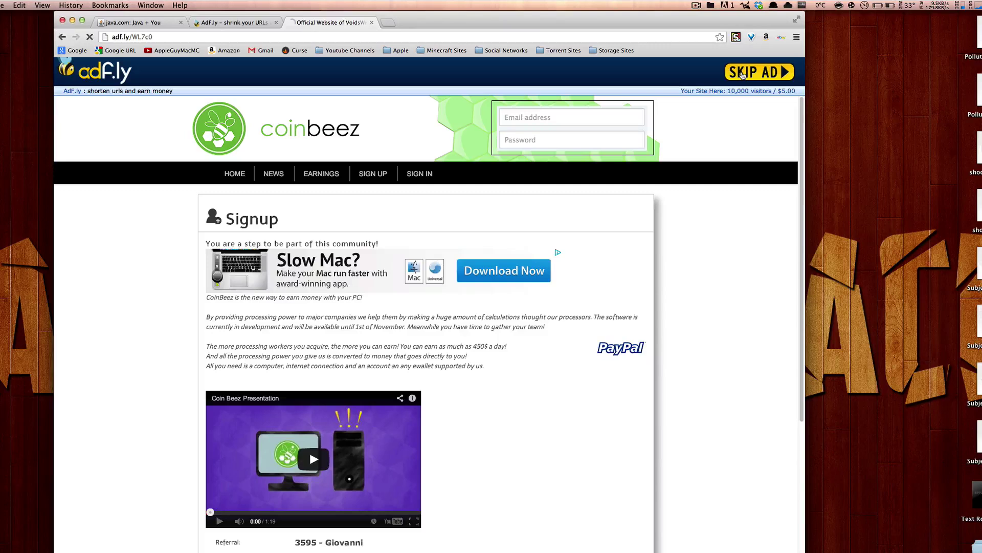
Step: Skip the ad to download DamageIndicators for v1.6.4 v2.9.0.9.zip, and minimise the browser window
{"action": "left_click", "coordinate": [743, 75]}
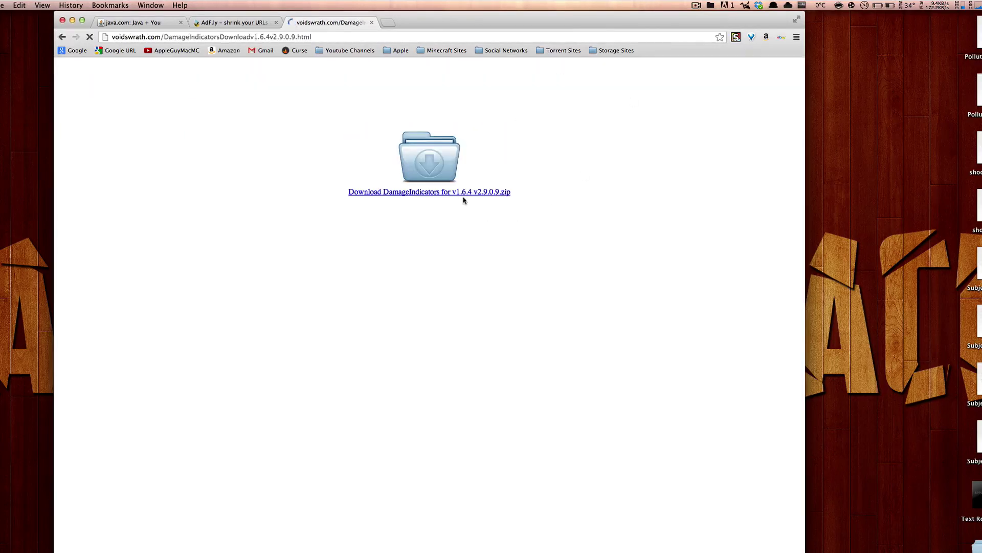
{"action": "left_click", "coordinate": [475, 193]}
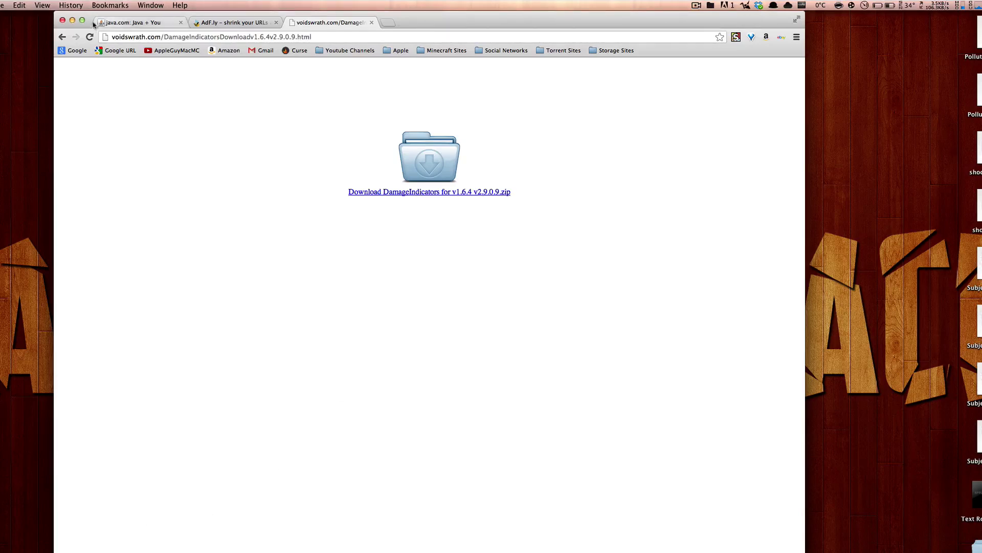
{"action": "left_click", "coordinate": [72, 20]}
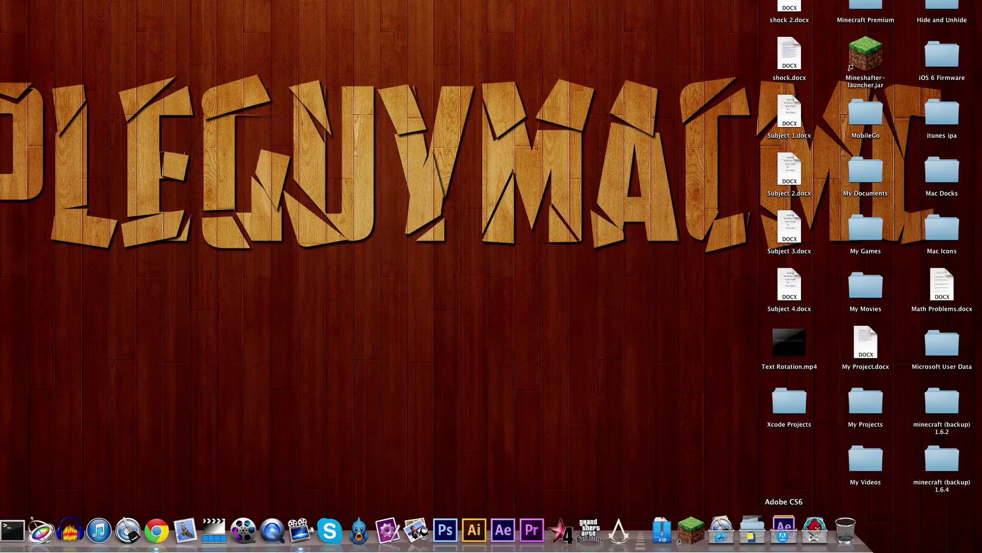
Step: Move the 1.6.4 DamageIndicators zip and minecraftforge-installer-1.6.4-9.11.1.916.jar from Downloads to the desktop
{"action": "left_click", "coordinate": [668, 532]}
{"action": "left_click_drag", "start_coordinate": [679, 470], "coordinate": [517, 399]}
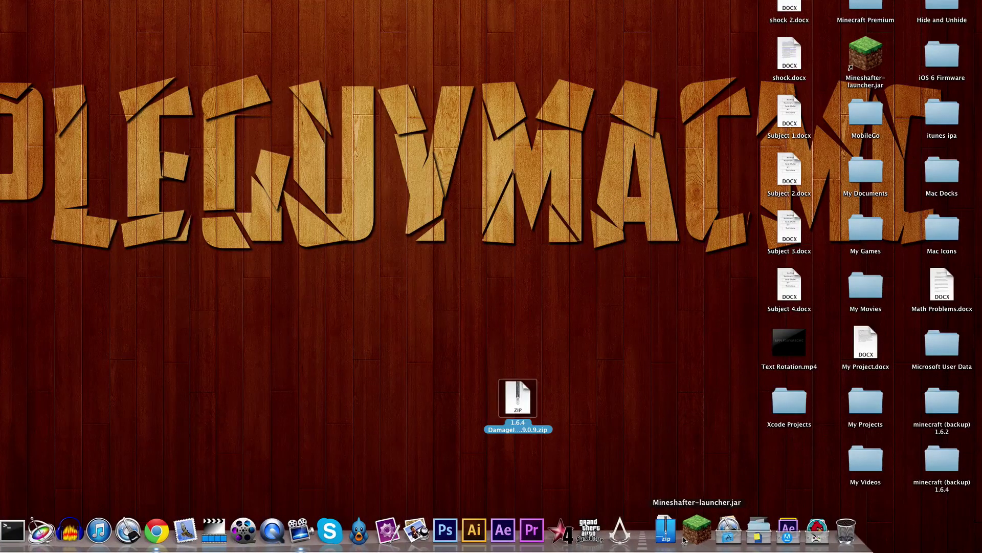
{"action": "right_click", "coordinate": [697, 532]}
{"action": "left_click", "coordinate": [665, 536]}
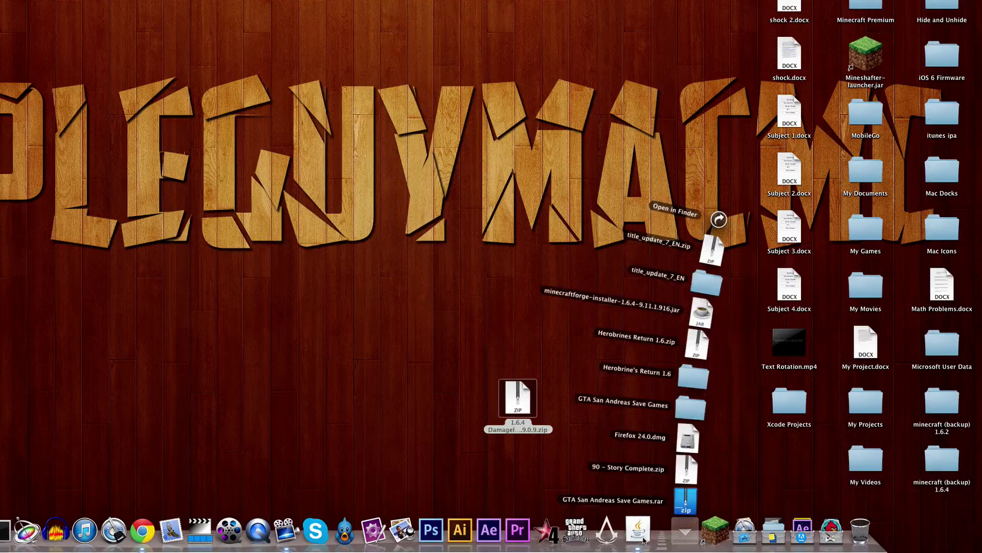
{"action": "right_click", "coordinate": [668, 535]}
{"action": "key", "text": "Escape"}
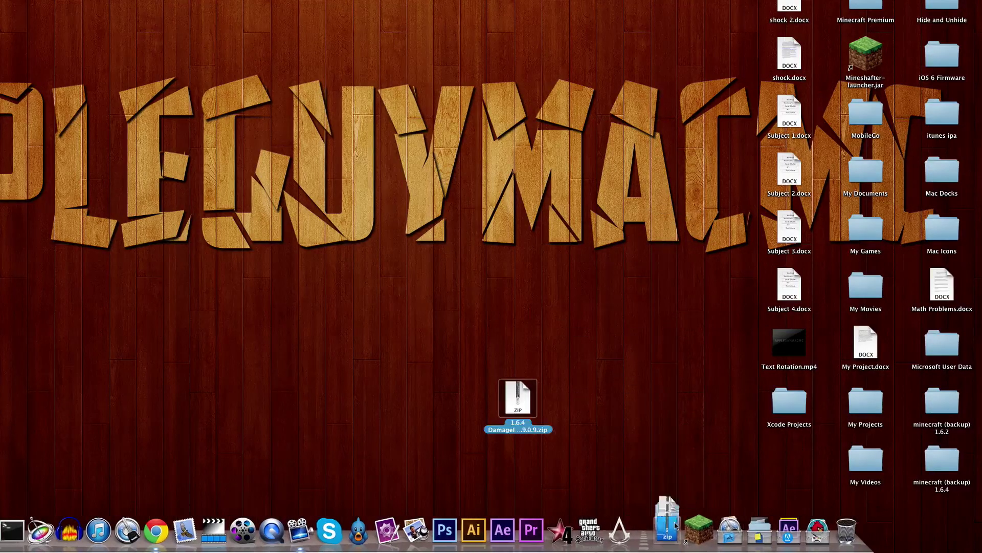
{"action": "left_click", "coordinate": [673, 532]}
{"action": "left_click_drag", "start_coordinate": [673, 322], "coordinate": [433, 387]}
Step: Arrange the Forge installer jar and the DamageIndicators zip side by side higher up on the desktop
{"action": "left_click_drag", "start_coordinate": [514, 391], "coordinate": [481, 239]}
{"action": "left_click_drag", "start_coordinate": [438, 384], "coordinate": [422, 240]}
{"action": "left_click", "coordinate": [425, 303]}
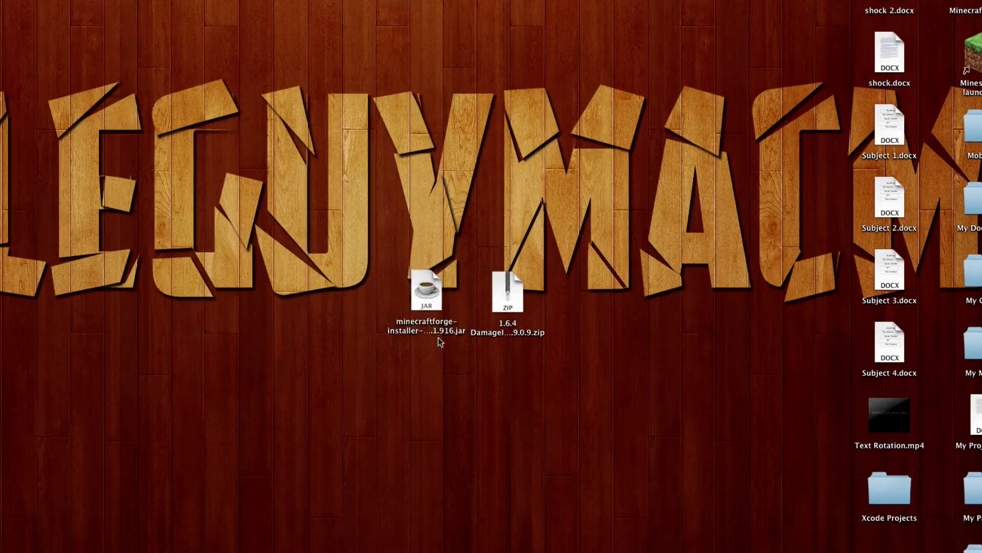
{"action": "left_click_drag", "start_coordinate": [435, 332], "coordinate": [434, 330]}
{"action": "left_click", "coordinate": [527, 369]}
{"action": "left_click", "coordinate": [505, 331]}
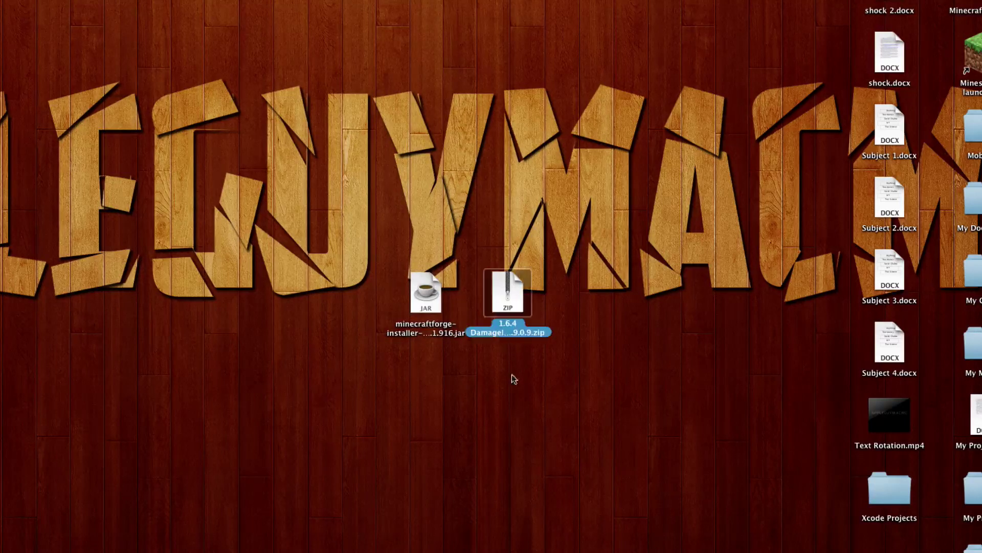
{"action": "left_click", "coordinate": [506, 389]}
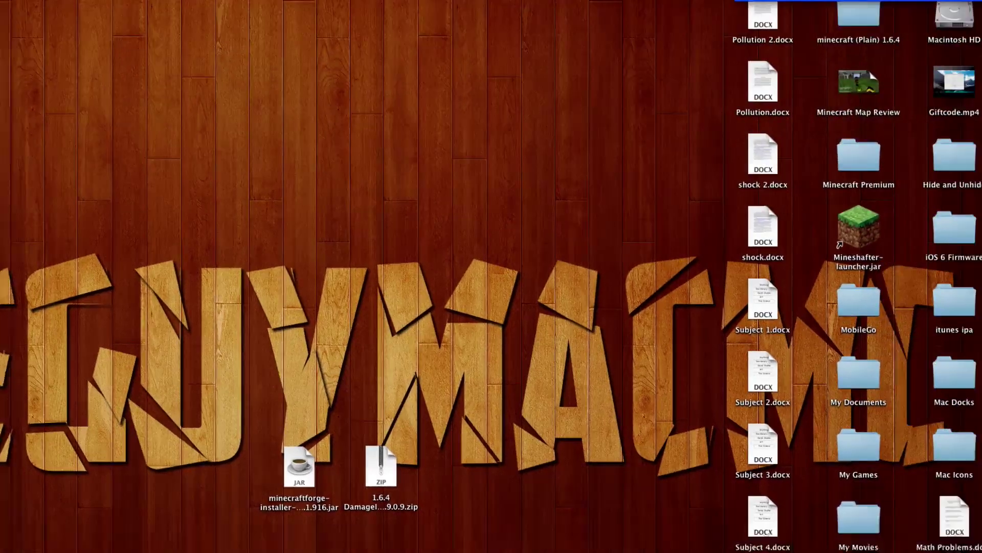
Step: In Terminal, run "chflags nohidden ~/Library/" to unhide the user Library folder, and close the window
{"action": "key", "text": "super+space"}
{"action": "type", "text": "Ter"}
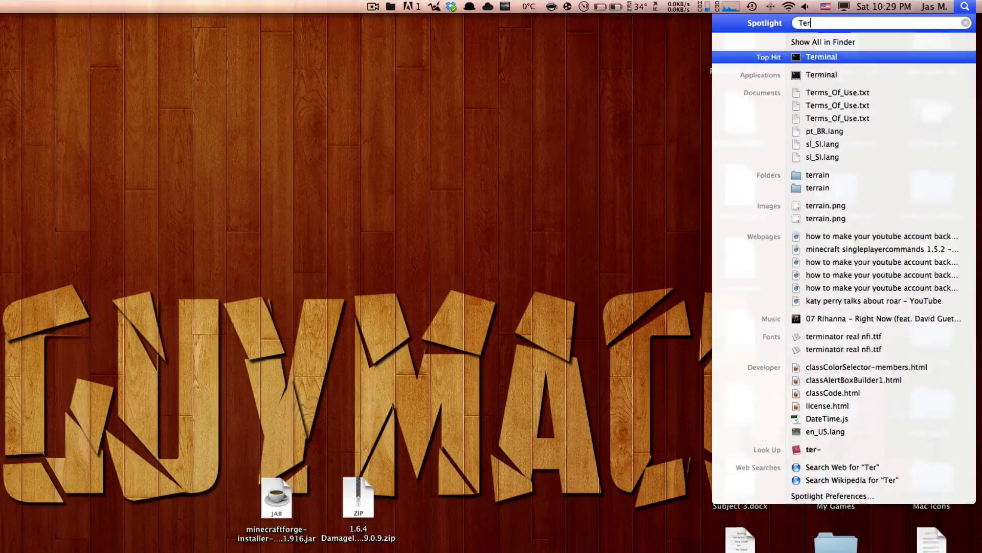
{"action": "key", "text": "Return"}
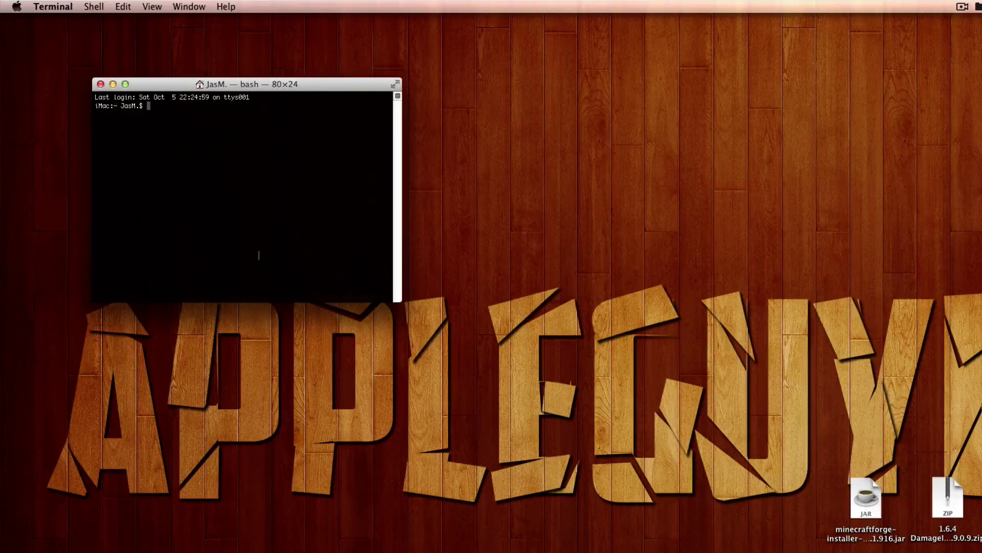
{"action": "type", "text": "chflags nohidden ~/Library/"}
{"action": "triple_click", "coordinate": [188, 110]}
{"action": "left_click", "coordinate": [327, 109]}
{"action": "key", "text": "Return"}
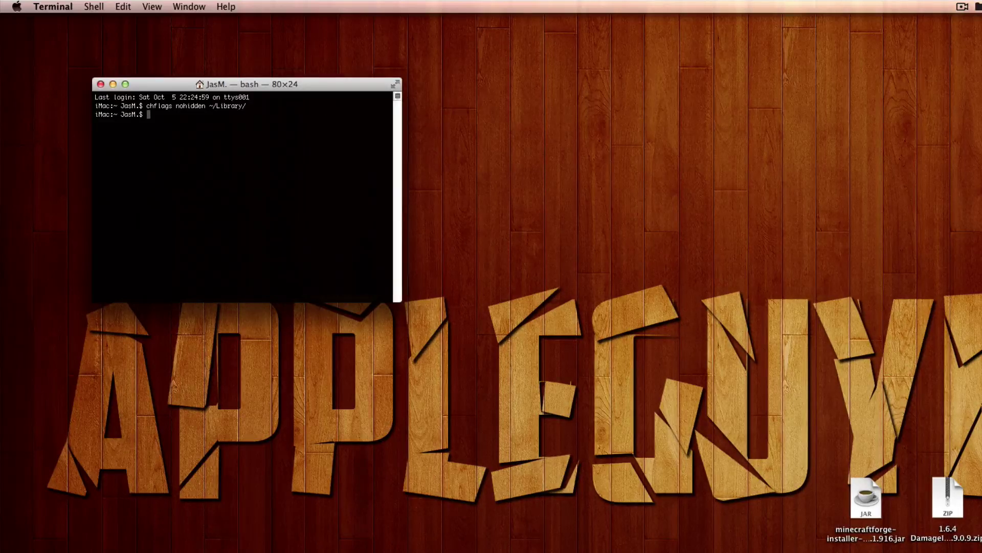
{"action": "key", "text": "super+w"}
{"action": "left_click", "coordinate": [305, 136]}
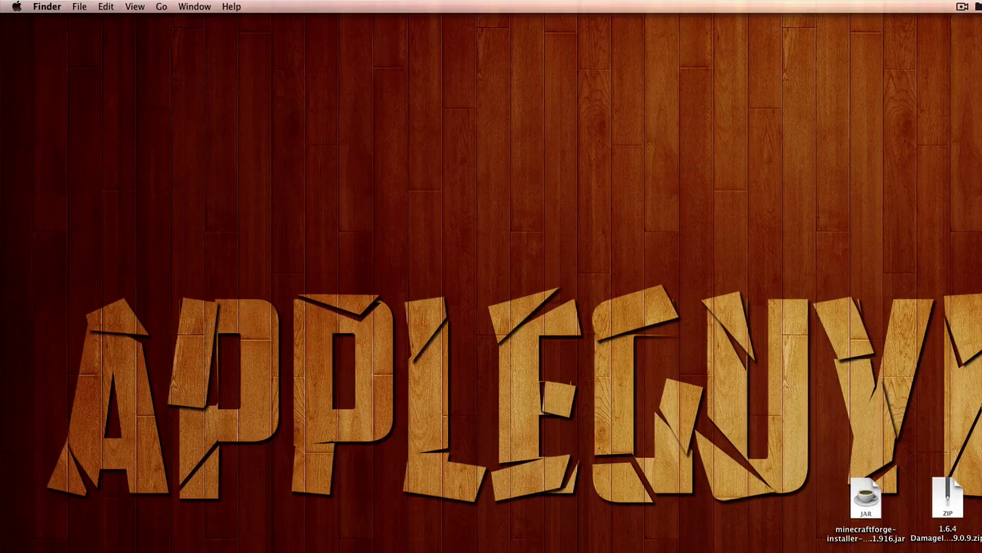
Step: In a new Finder window of the home folder, tidy the Library folder into place beside Public and close the window
{"action": "key", "text": "super+n"}
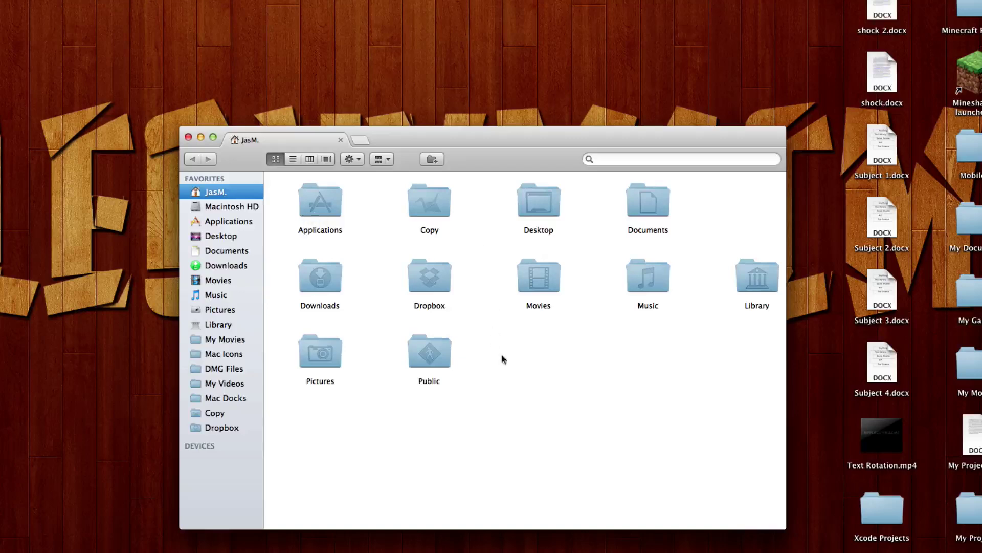
{"action": "left_click_drag", "start_coordinate": [756, 276], "coordinate": [535, 361]}
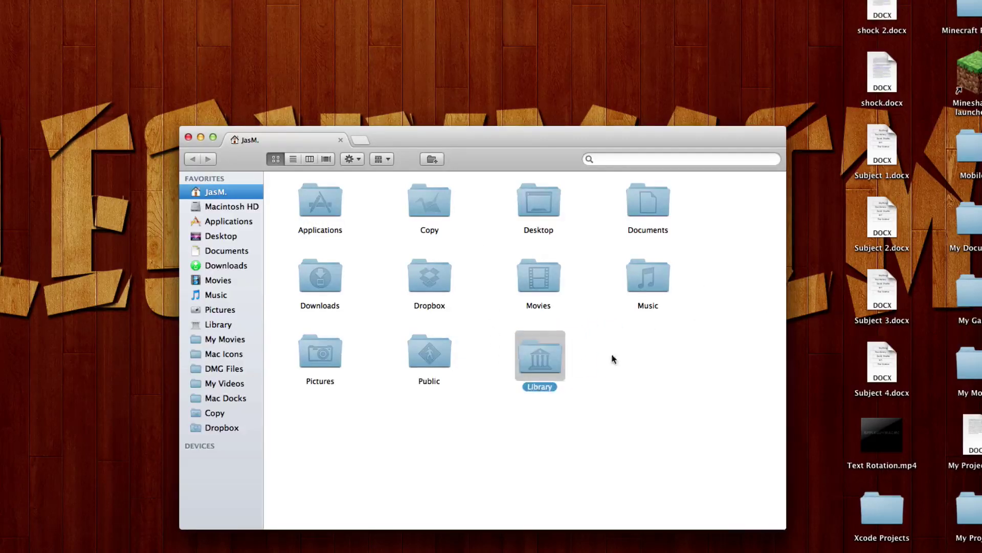
{"action": "right_click", "coordinate": [613, 357]}
{"action": "mouse_move", "coordinate": [666, 419]}
{"action": "left_click", "coordinate": [643, 407]}
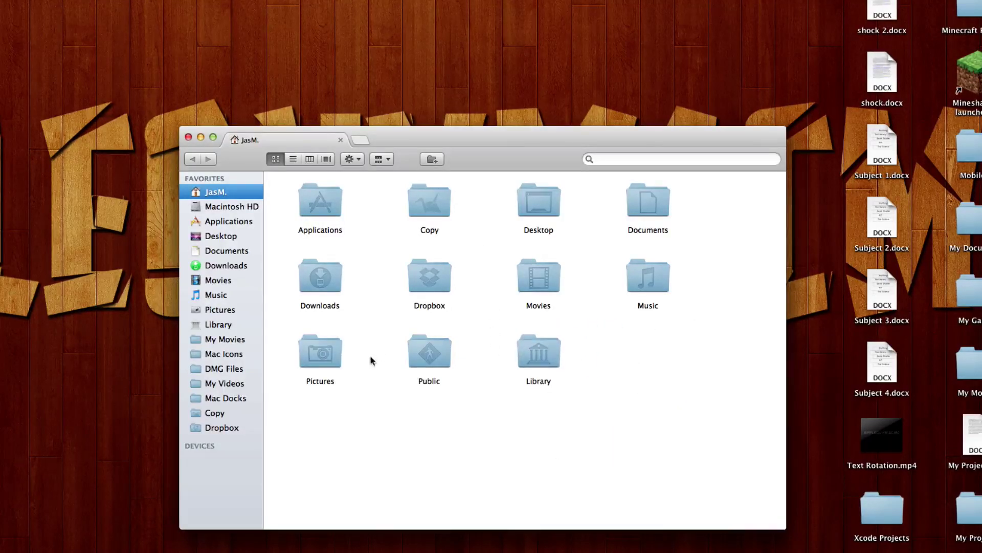
{"action": "key", "text": "super+w"}
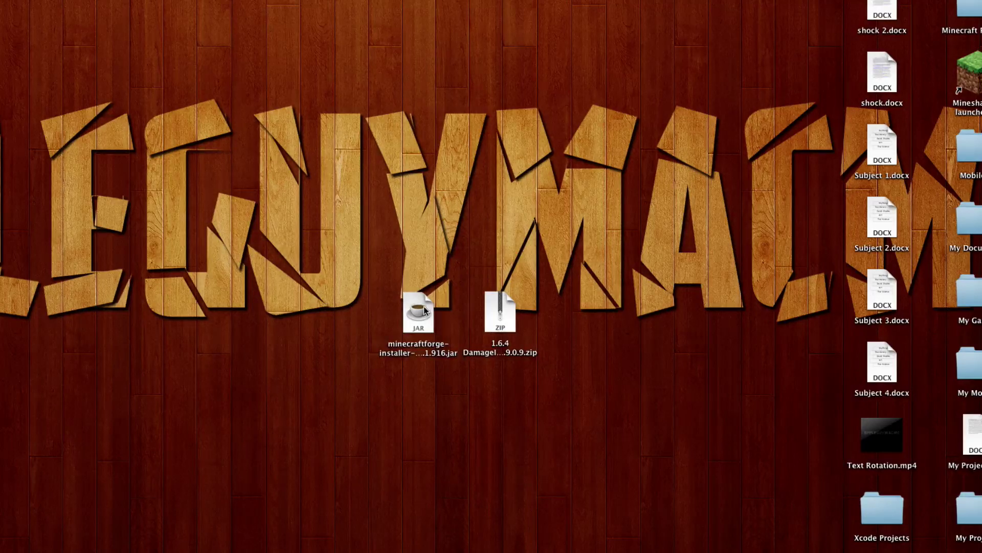
Step: Launch the Minecraft Forge installer jar from the desktop and allow it to open
{"action": "left_click", "coordinate": [423, 306]}
{"action": "double_click", "coordinate": [424, 306]}
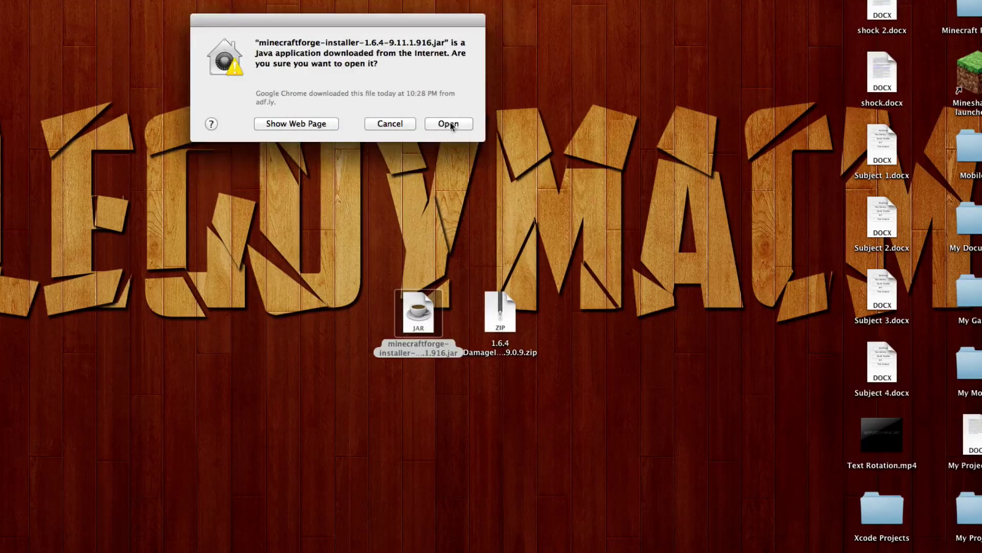
{"action": "left_click", "coordinate": [449, 124]}
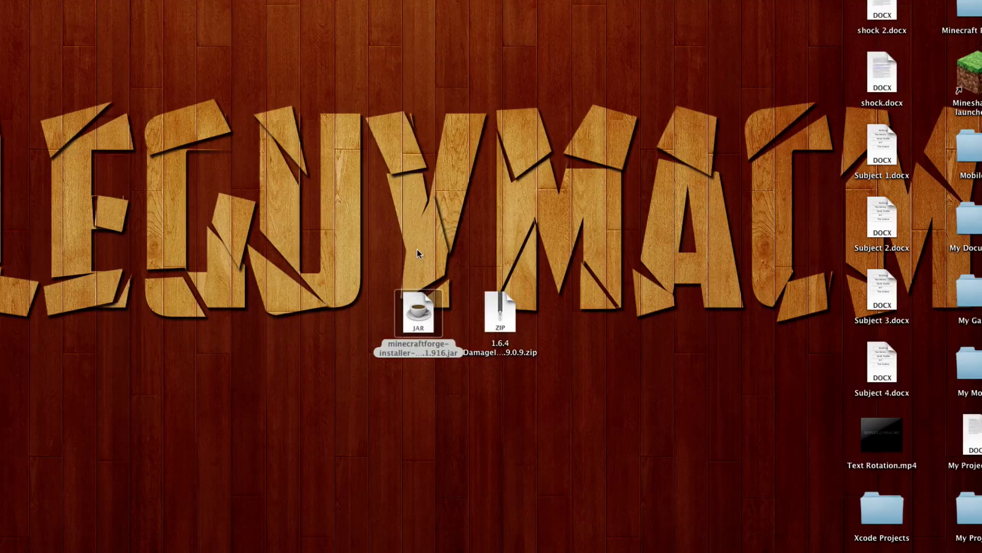
{"action": "left_click", "coordinate": [417, 250]}
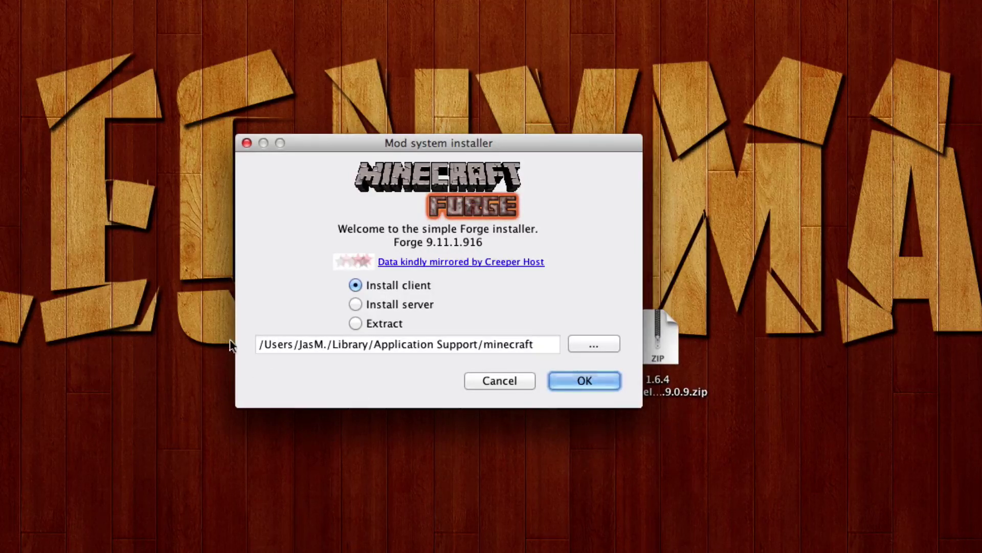
Step: Set the Forge installer's target to the minecraft folder in Application Support and select Install client
{"action": "left_click", "coordinate": [581, 348]}
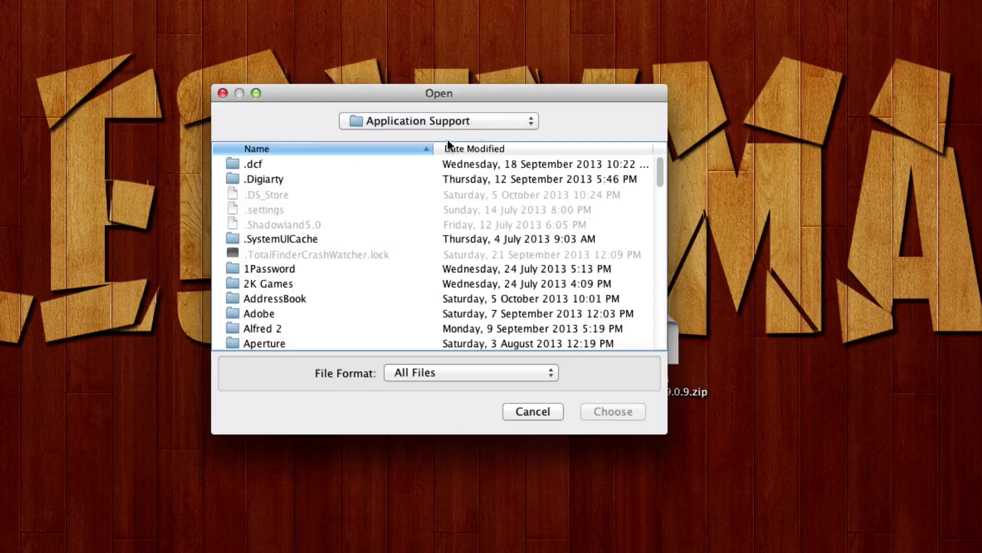
{"action": "scroll", "coordinate": [376, 254], "scroll_direction": "down", "scroll_amount": 7}
{"action": "scroll", "coordinate": [376, 255], "scroll_direction": "down", "scroll_amount": 12}
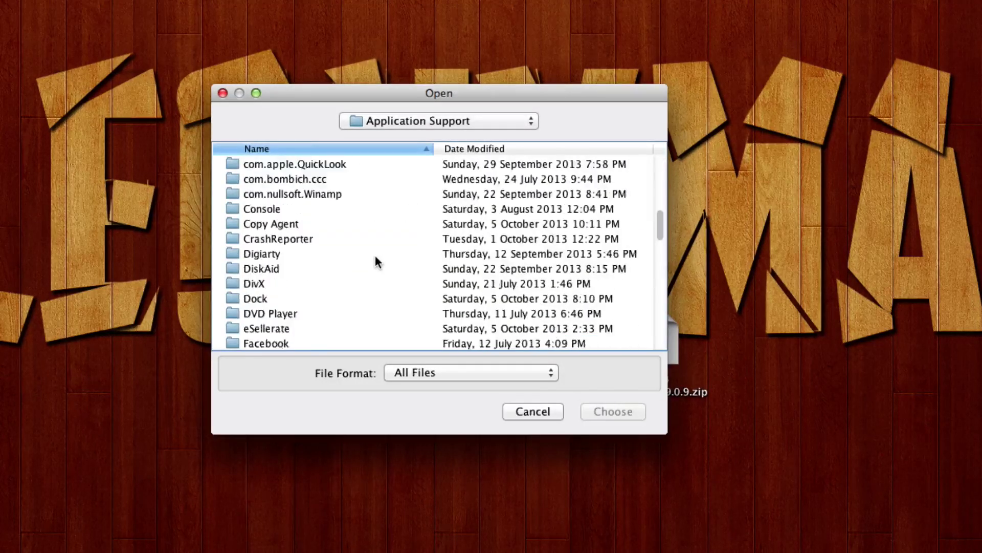
{"action": "scroll", "coordinate": [376, 256], "scroll_direction": "down", "scroll_amount": 6}
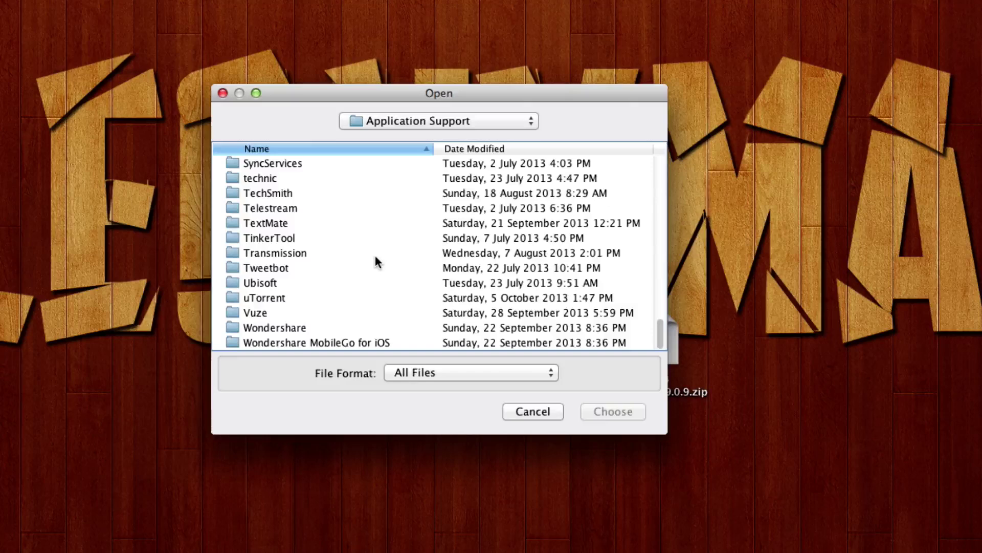
{"action": "scroll", "coordinate": [383, 258], "scroll_direction": "up", "scroll_amount": 10}
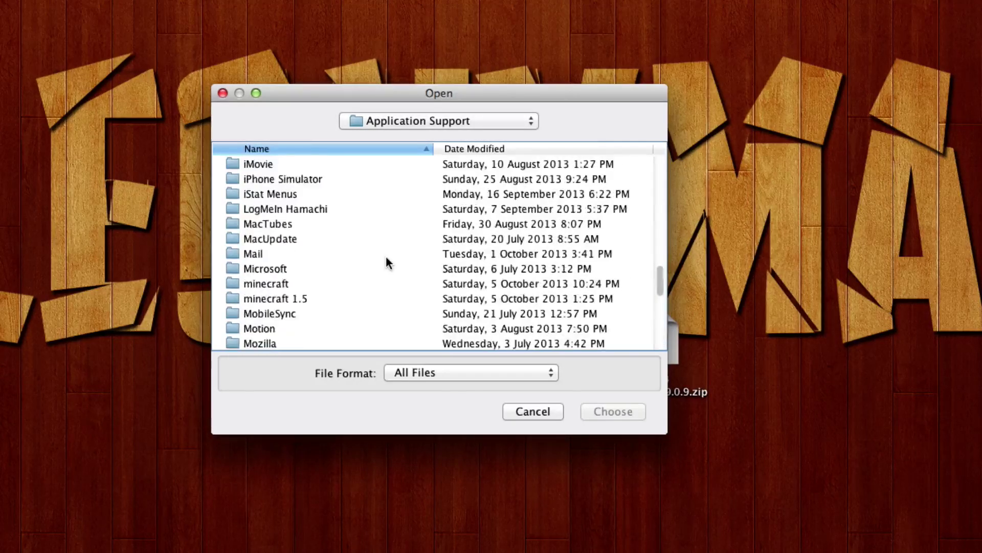
{"action": "left_click", "coordinate": [325, 270]}
{"action": "left_click", "coordinate": [324, 300]}
{"action": "left_click", "coordinate": [358, 286]}
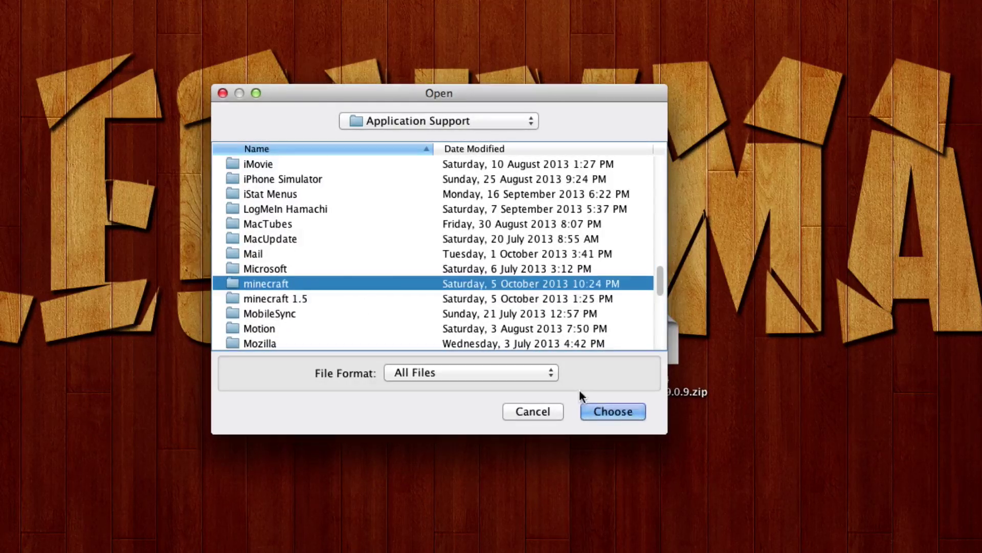
{"action": "left_click", "coordinate": [614, 413]}
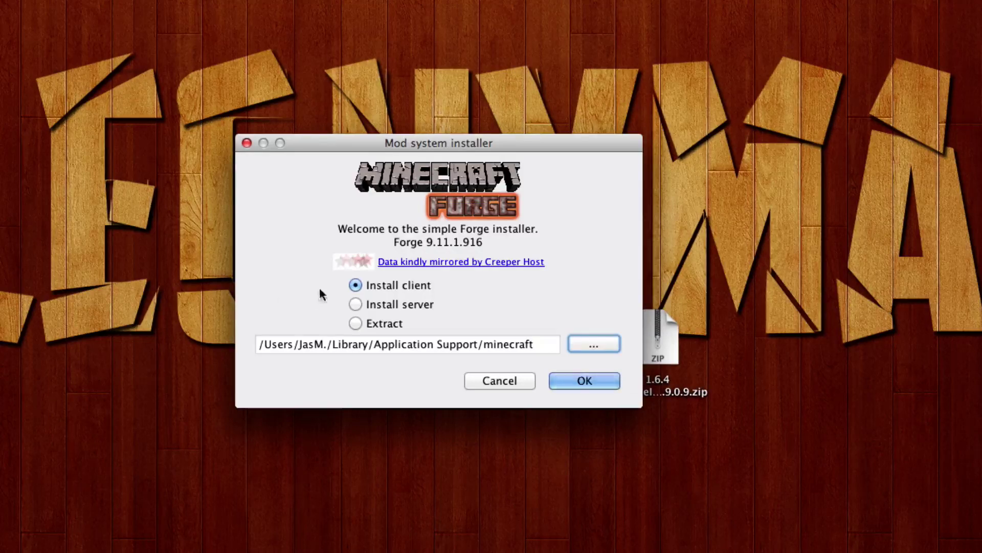
{"action": "left_click", "coordinate": [355, 285]}
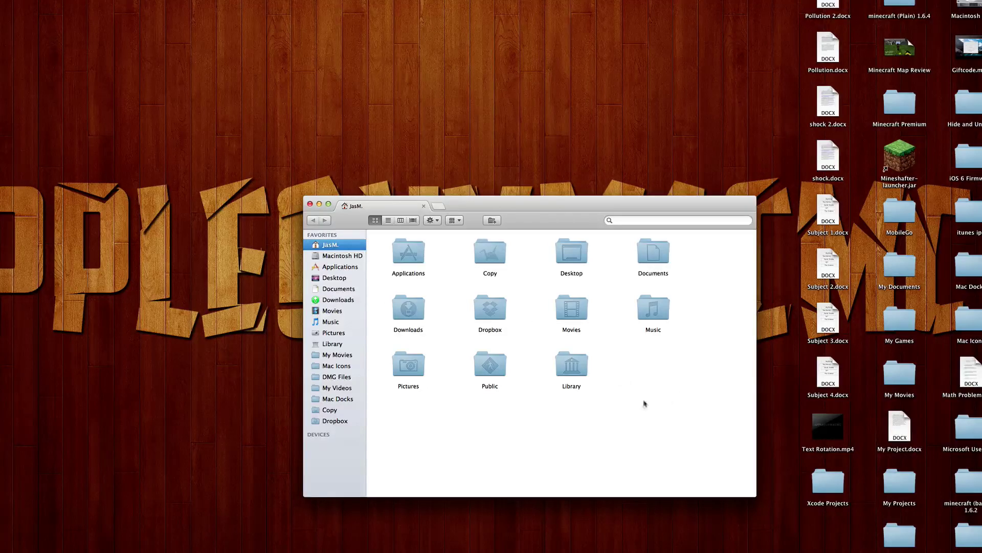
Step: Open the minecraft folder in the Library's Application Support folder and check its versions folder for the Forge installation
{"action": "double_click", "coordinate": [573, 364]}
{"action": "double_click", "coordinate": [508, 249]}
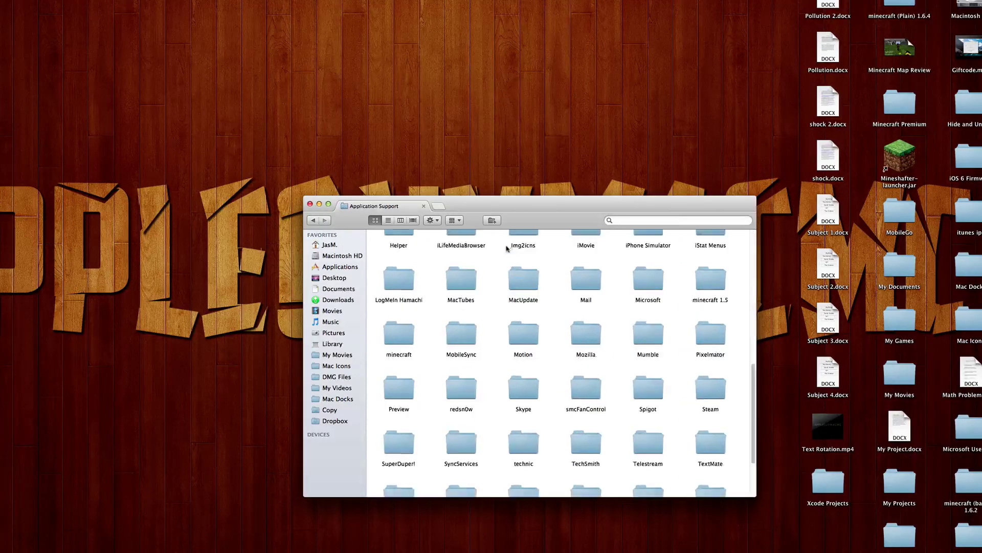
{"action": "double_click", "coordinate": [408, 342]}
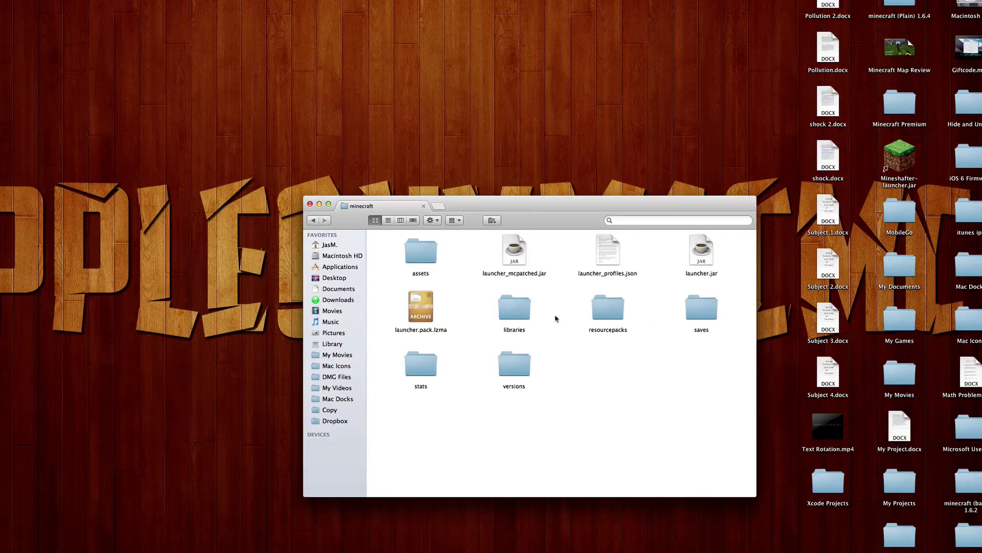
{"action": "left_click", "coordinate": [513, 359]}
{"action": "double_click", "coordinate": [513, 359]}
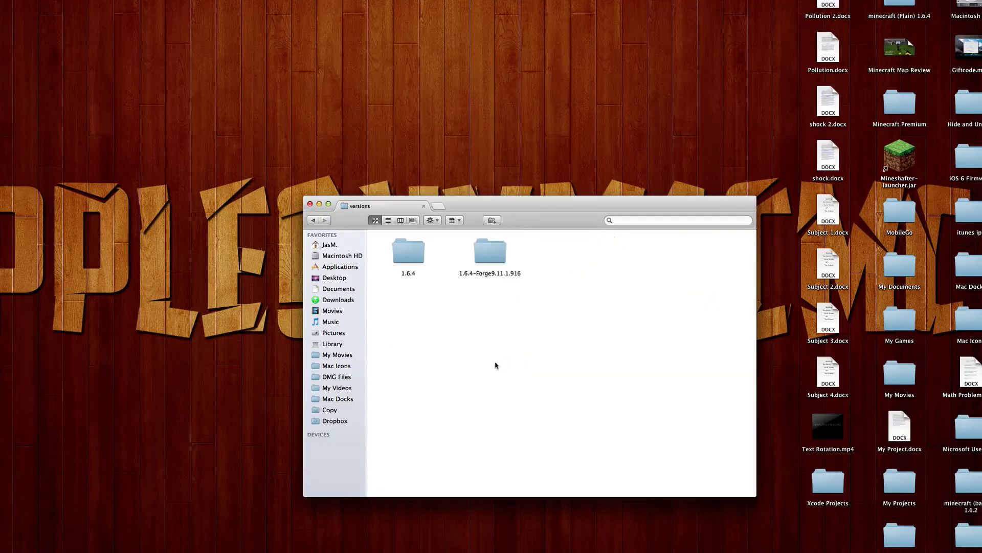
Step: Go back to the minecraft folder and create a new folder named "mods" in it
{"action": "left_click", "coordinate": [313, 220]}
{"action": "right_click", "coordinate": [607, 379]}
{"action": "left_click", "coordinate": [617, 380]}
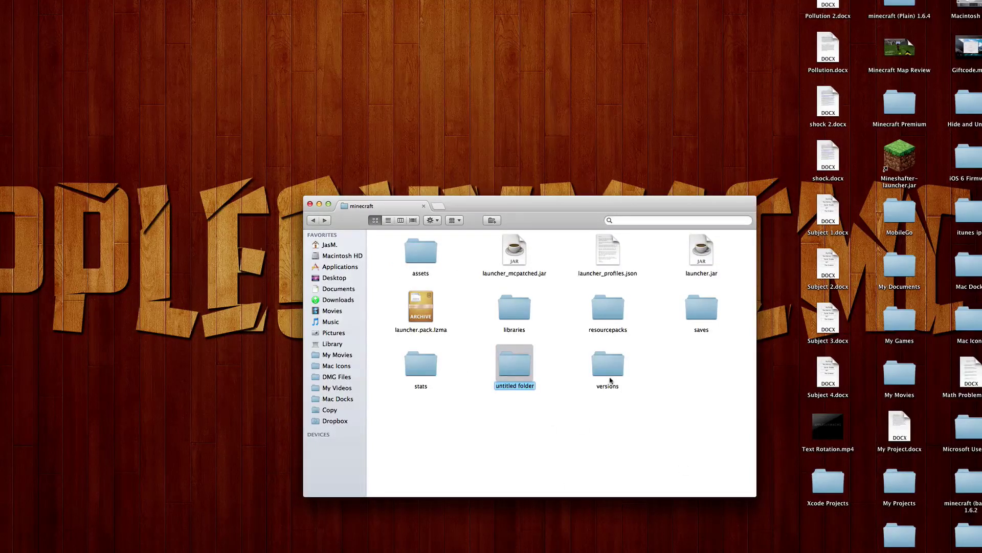
{"action": "type", "text": "mods"}
{"action": "key", "text": "Return"}
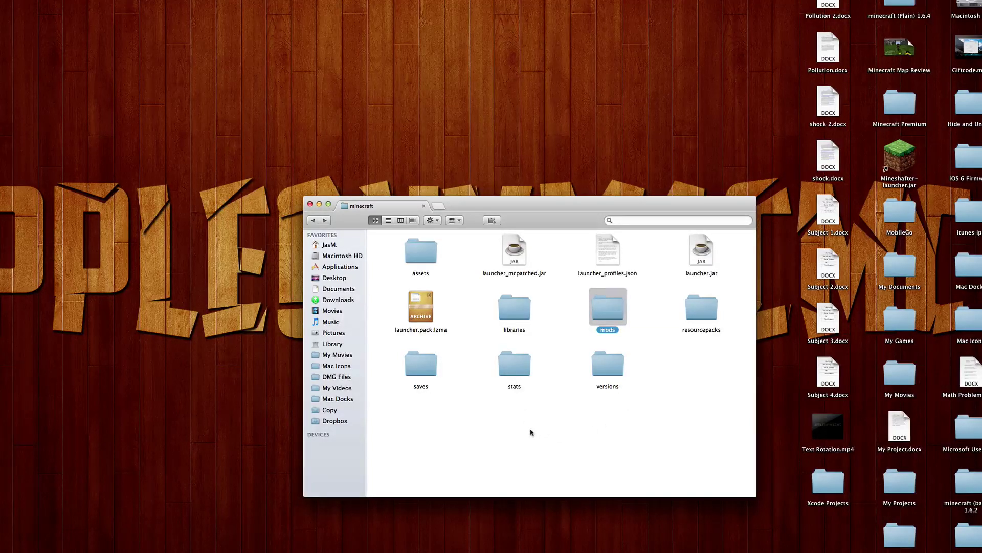
{"action": "left_click", "coordinate": [530, 431]}
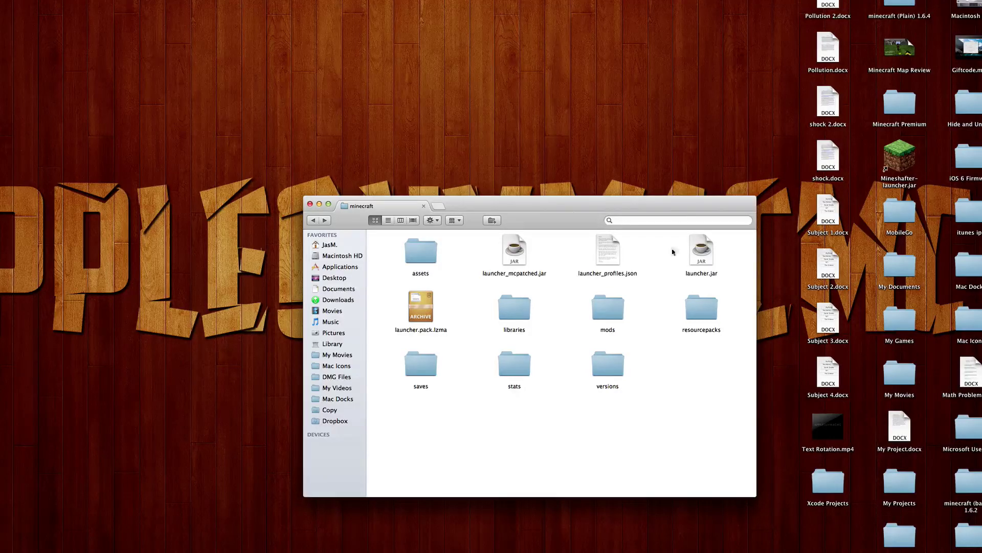
Step: Move "1.6.4 DamageIndicators v2.9.0.9.zip" into the mods folder, check it there and close the window
{"action": "left_click_drag", "start_coordinate": [468, 206], "coordinate": [243, 198]}
{"action": "left_click_drag", "start_coordinate": [543, 335], "coordinate": [363, 305]}
{"action": "double_click", "coordinate": [376, 296]}
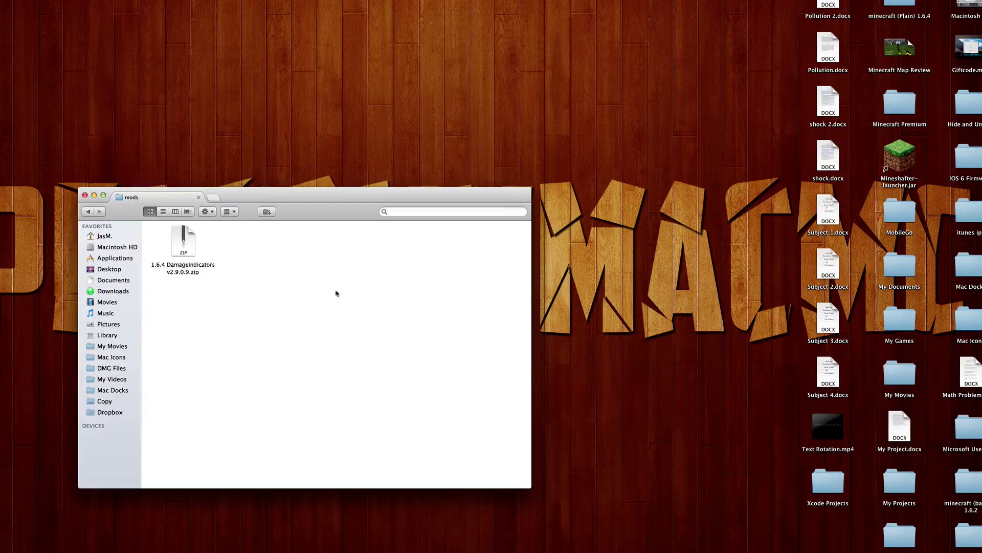
{"action": "left_click", "coordinate": [186, 234]}
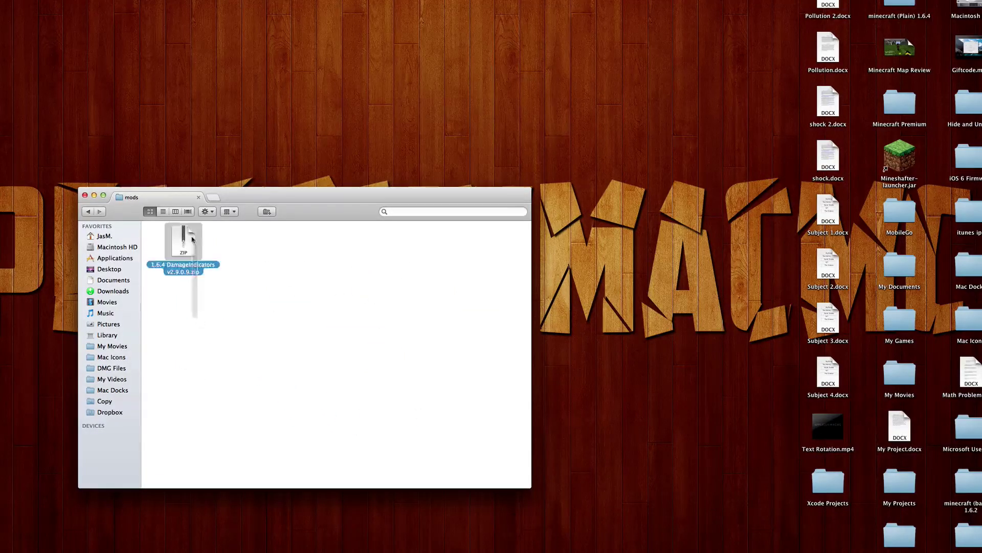
{"action": "left_click", "coordinate": [85, 195]}
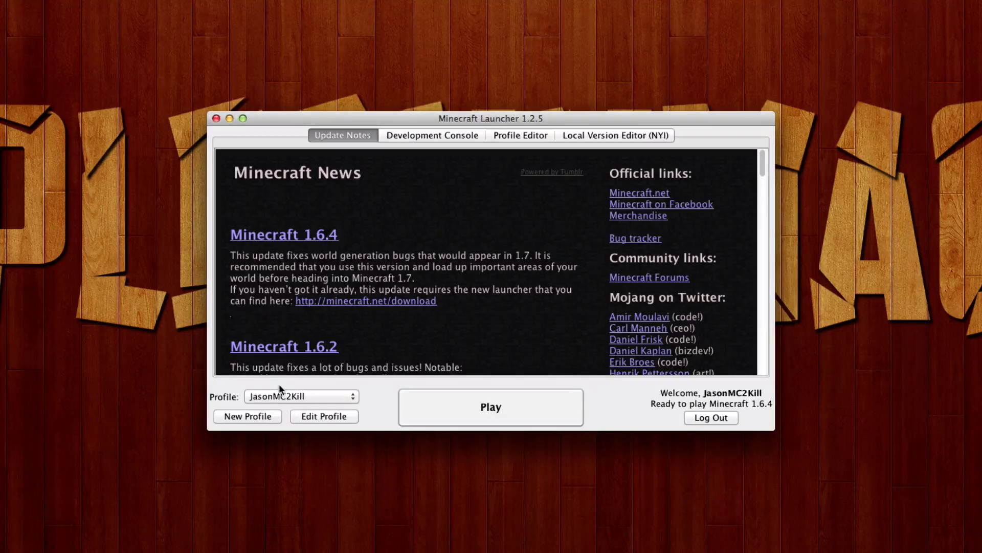
Step: In the Minecraft Launcher, select the Forge profile and start the game
{"action": "left_click", "coordinate": [275, 396]}
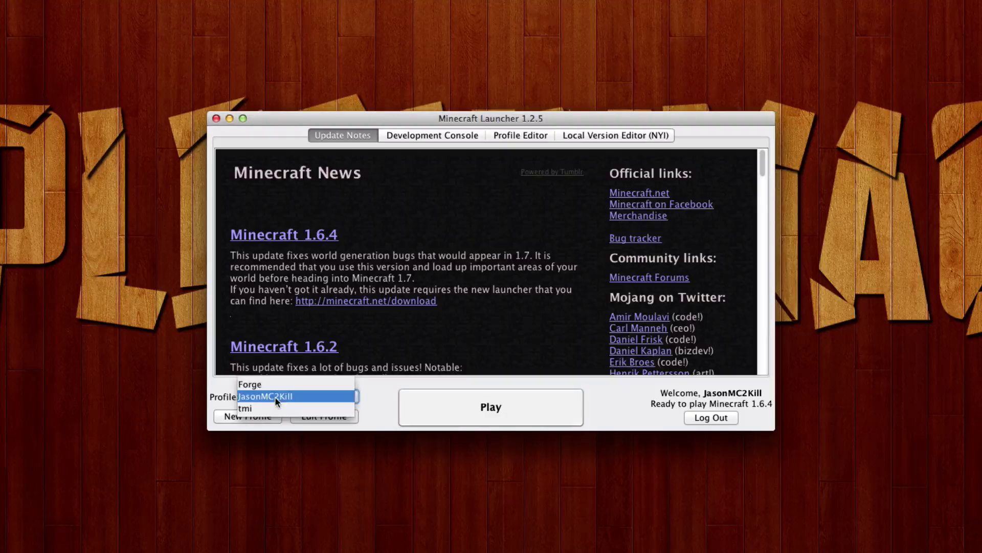
{"action": "left_click", "coordinate": [255, 384]}
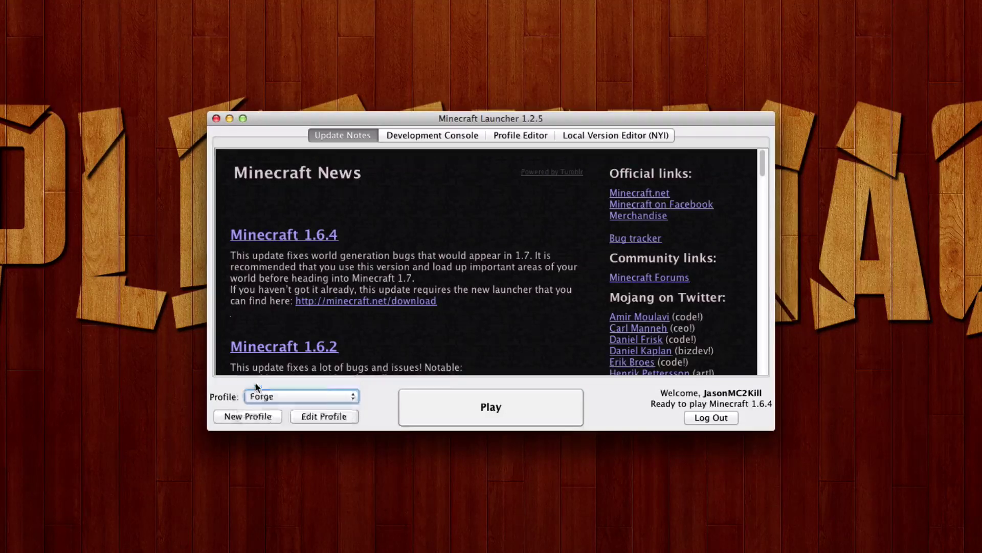
{"action": "left_click", "coordinate": [556, 246]}
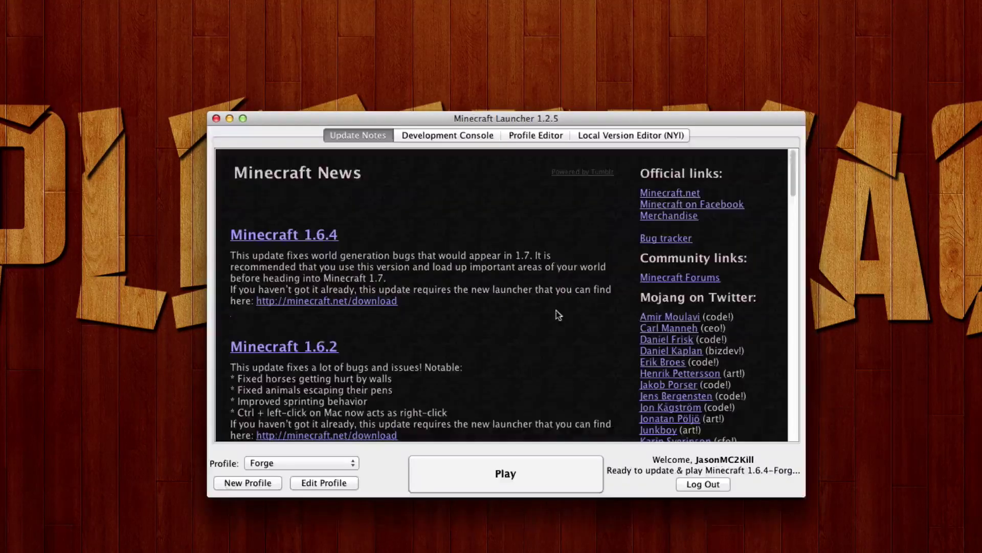
{"action": "left_click", "coordinate": [529, 471]}
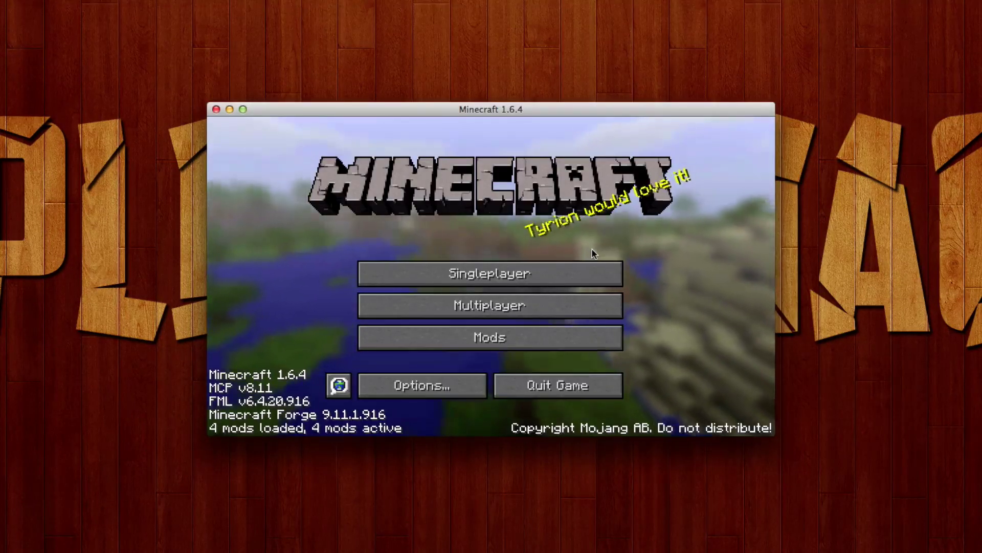
Step: View the Damage Indicators entry in the game's mod list and return to the title screen
{"action": "left_click", "coordinate": [527, 342]}
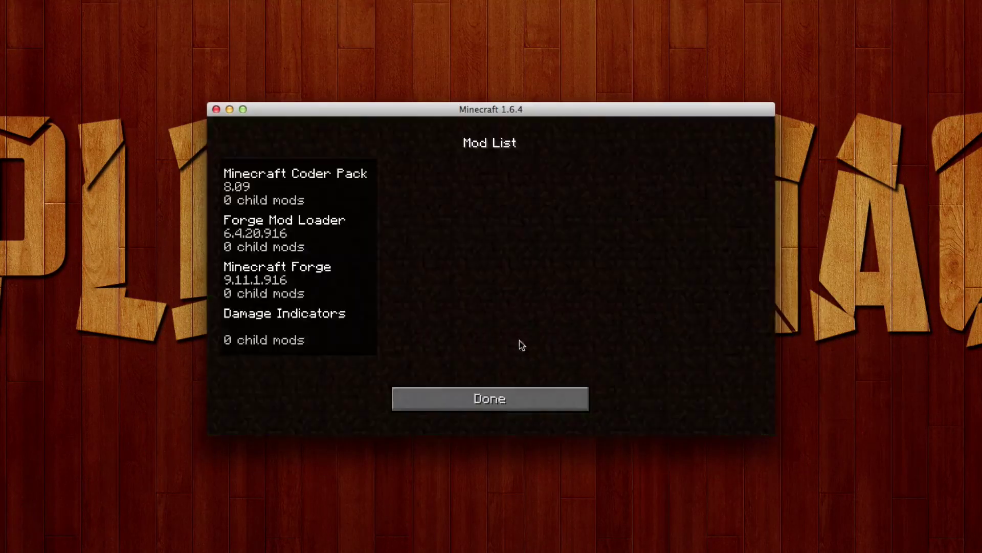
{"action": "left_click", "coordinate": [279, 328]}
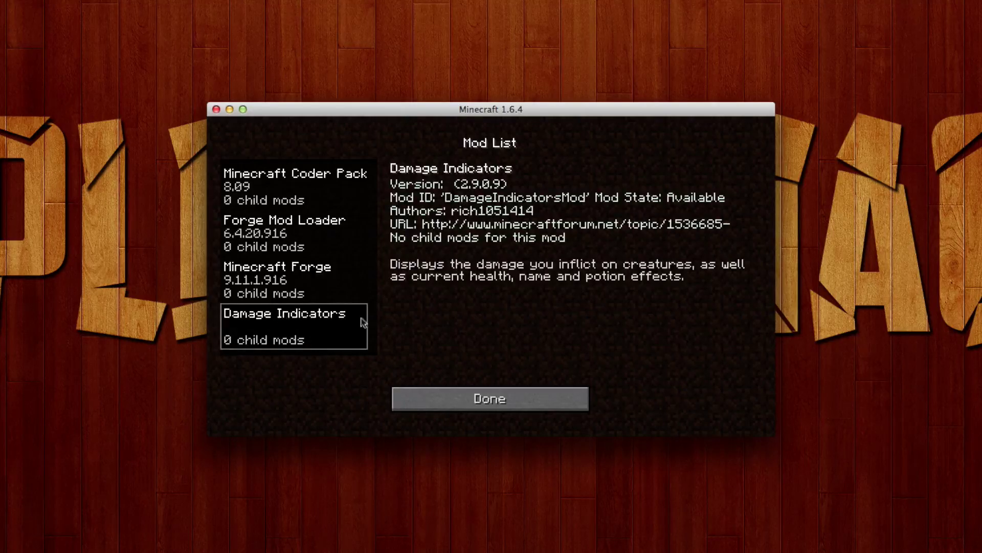
{"action": "left_click", "coordinate": [434, 401]}
Step: Load the singleplayer world "My Awesome Survival Game", pause it briefly and resume playing to try the mod
{"action": "left_click", "coordinate": [441, 285]}
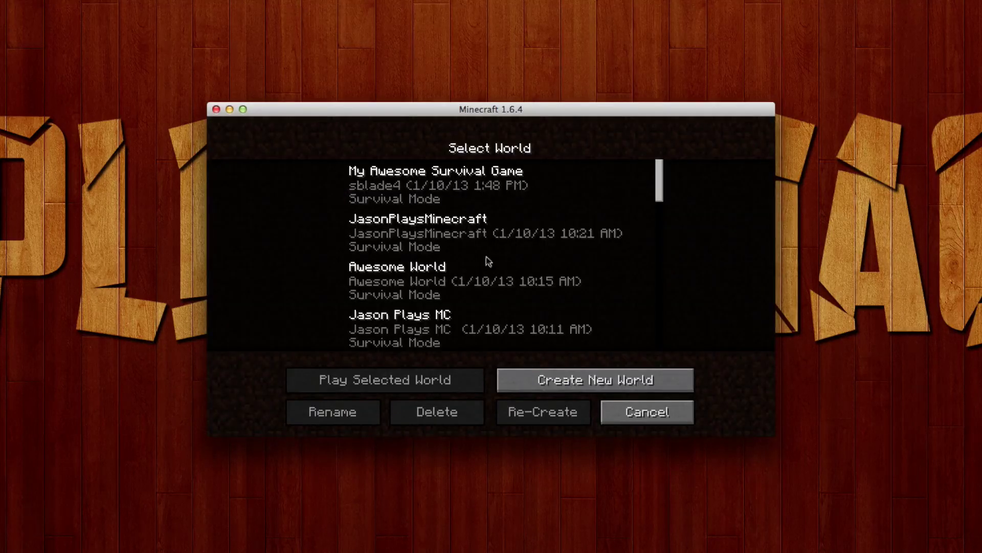
{"action": "double_click", "coordinate": [435, 188]}
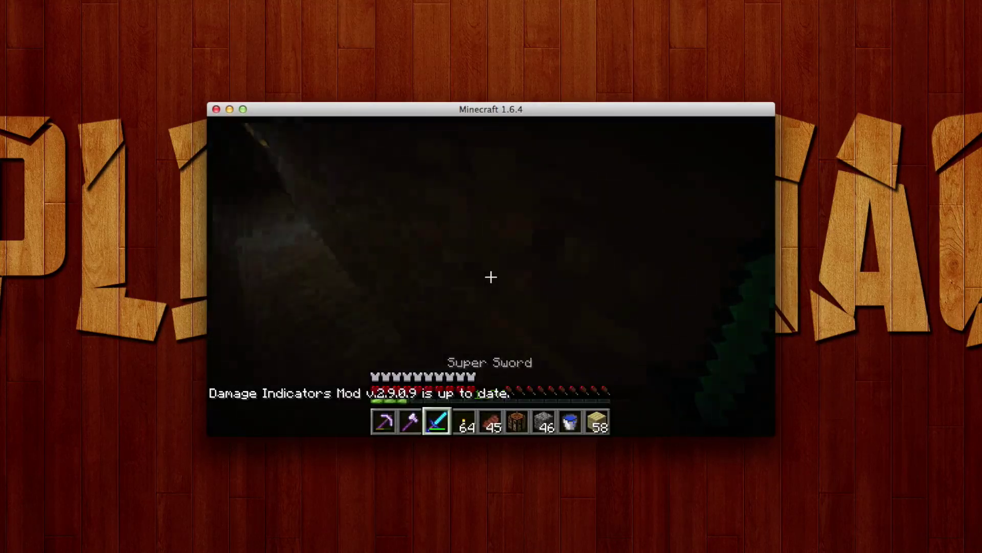
{"action": "key", "text": "Escape"}
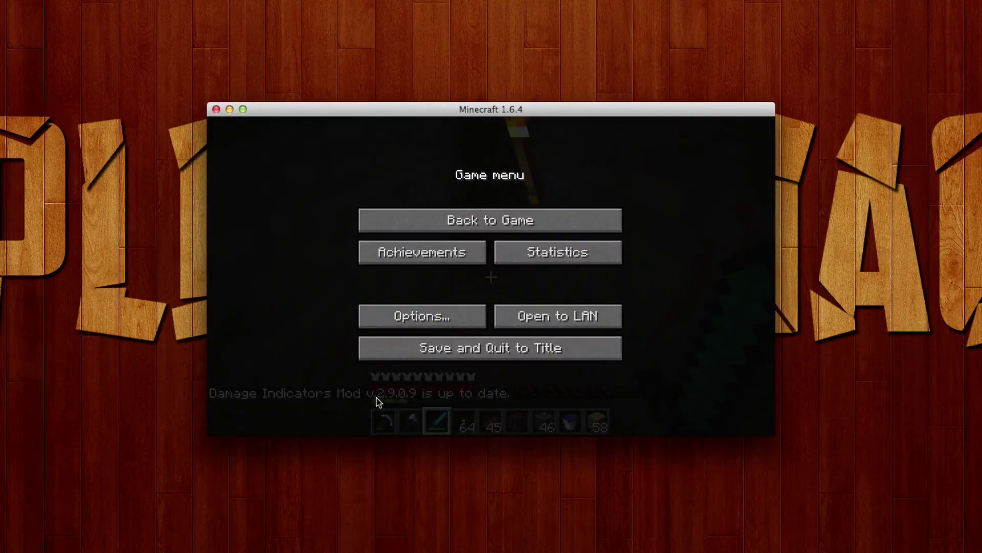
{"action": "key", "text": "Escape"}
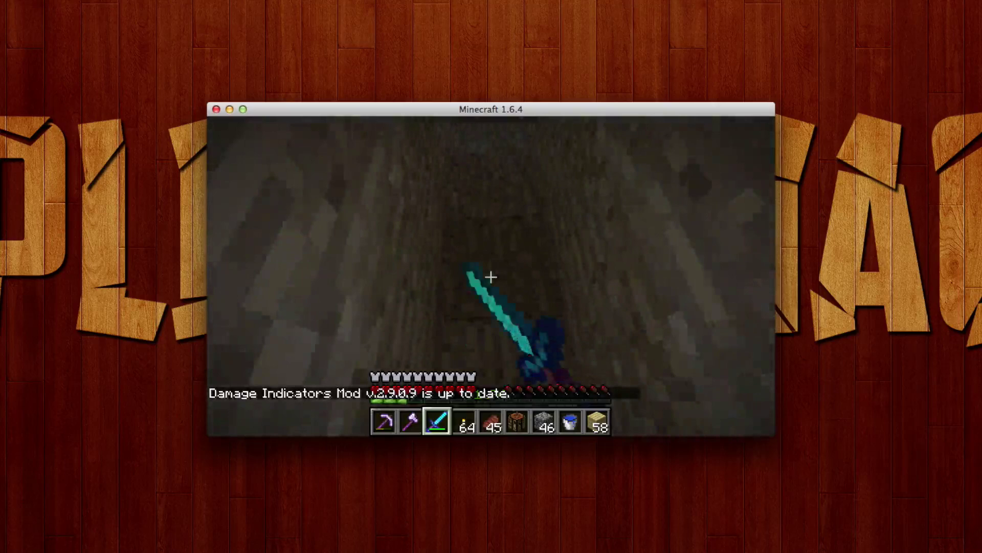
Step: Save the world, quit to the title screen and exit Minecraft
{"action": "key", "text": "Escape"}
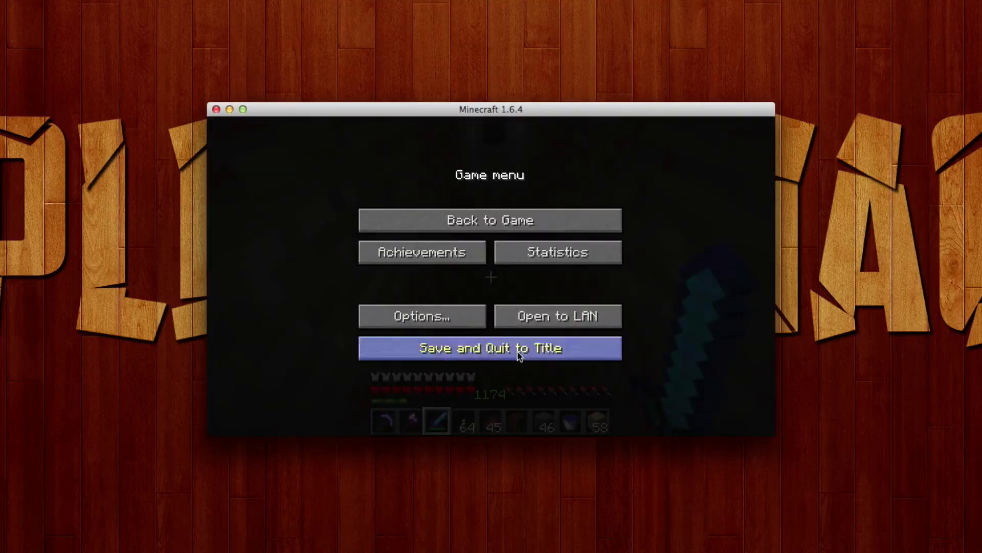
{"action": "left_click", "coordinate": [519, 346]}
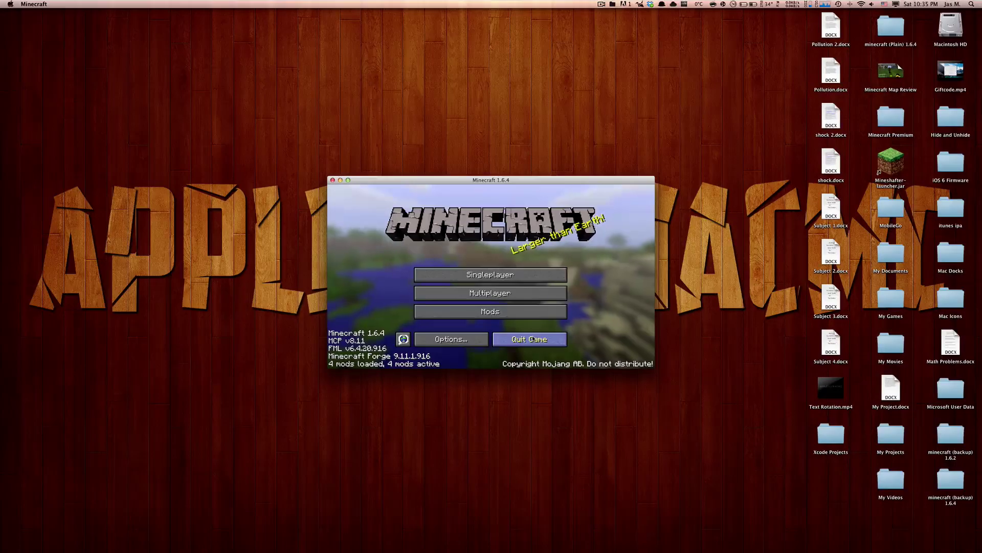
{"action": "left_click", "coordinate": [572, 386]}
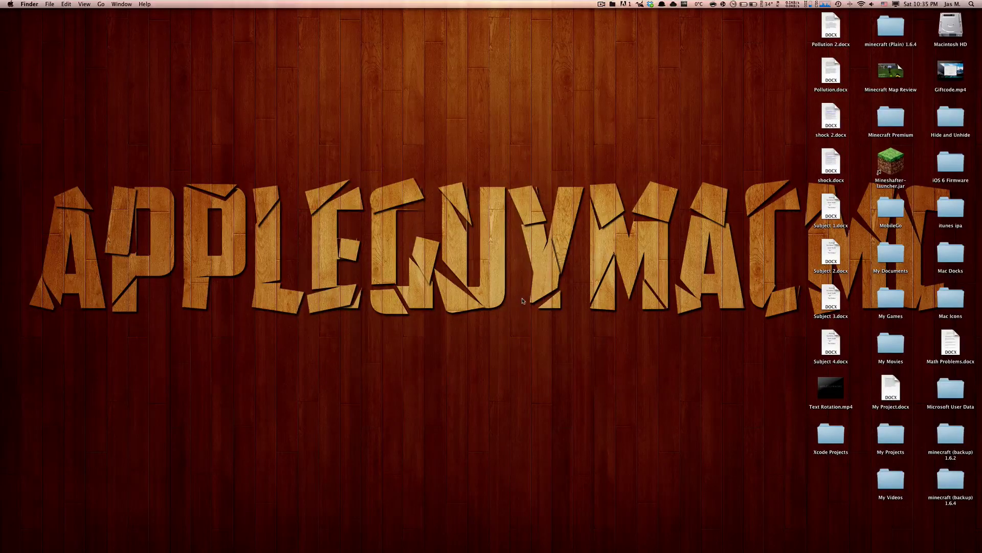